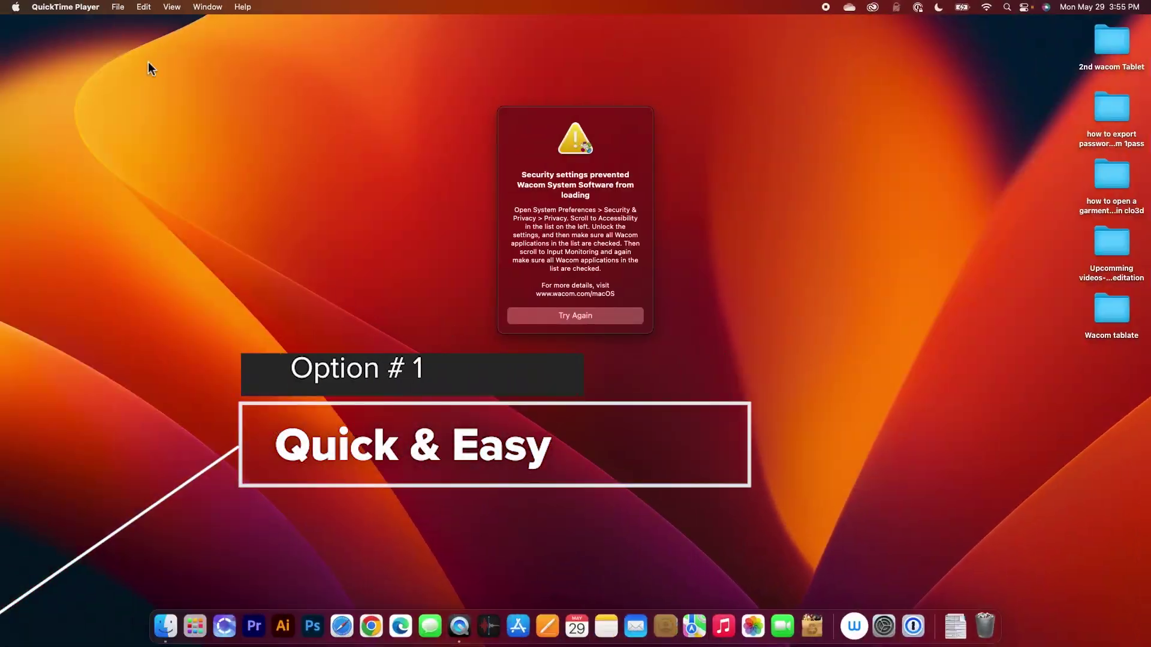
- Launch System Settings from the Apple menu, with the Wacom security alert moved to the right
click(18, 8)
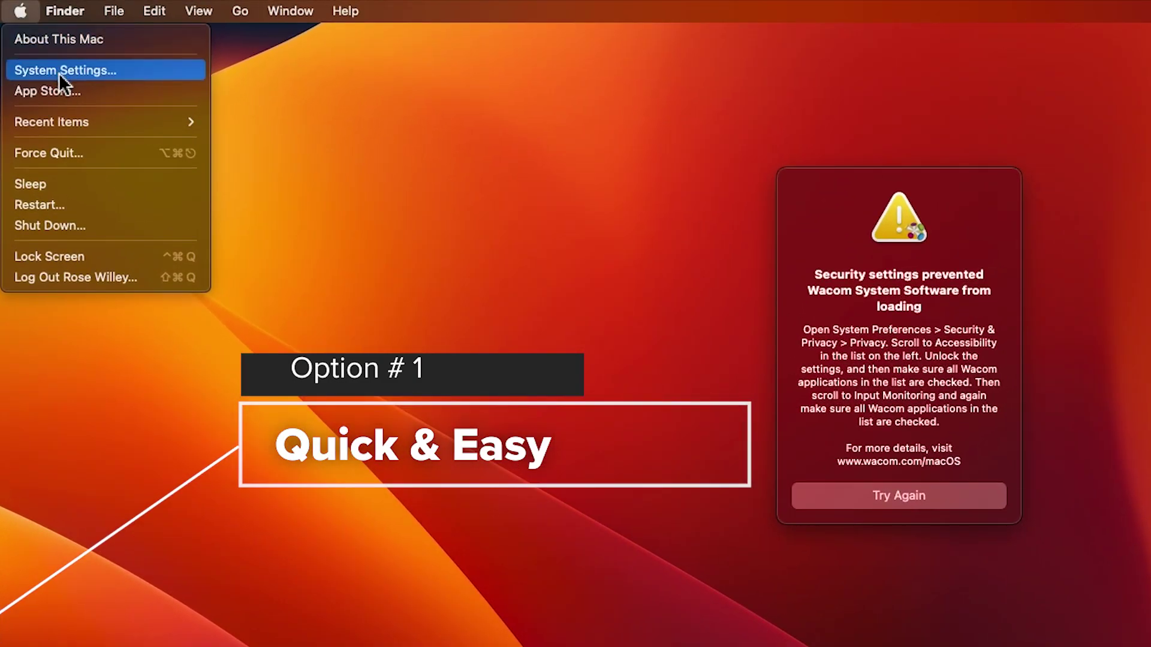
click(69, 71)
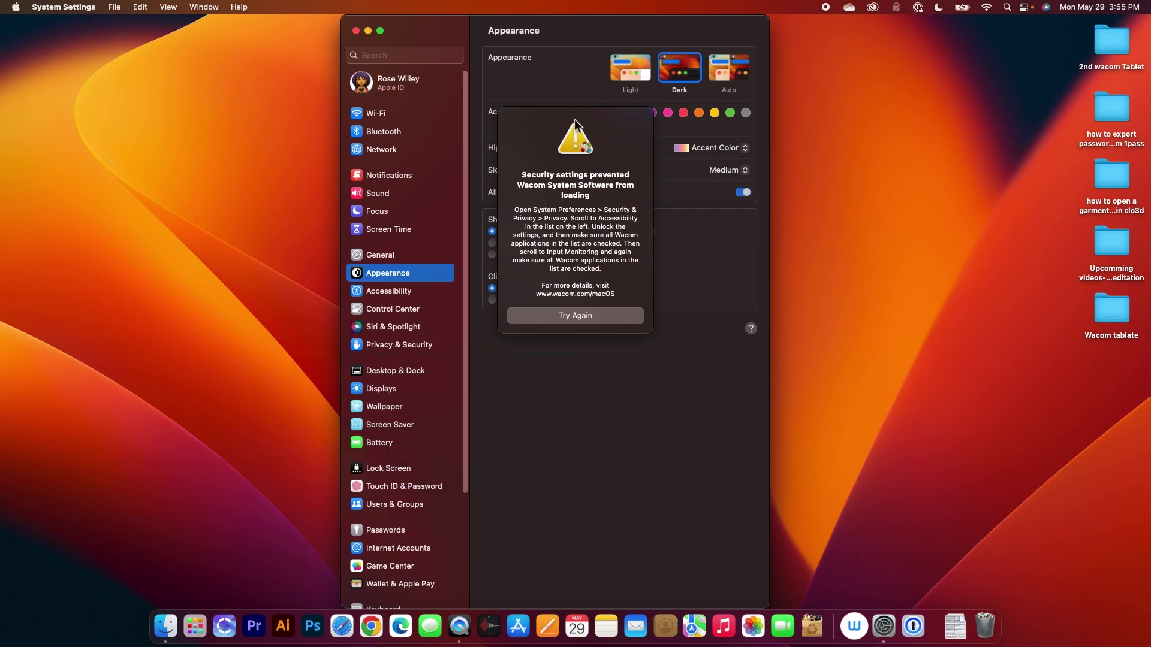
drag(589, 117, 962, 78)
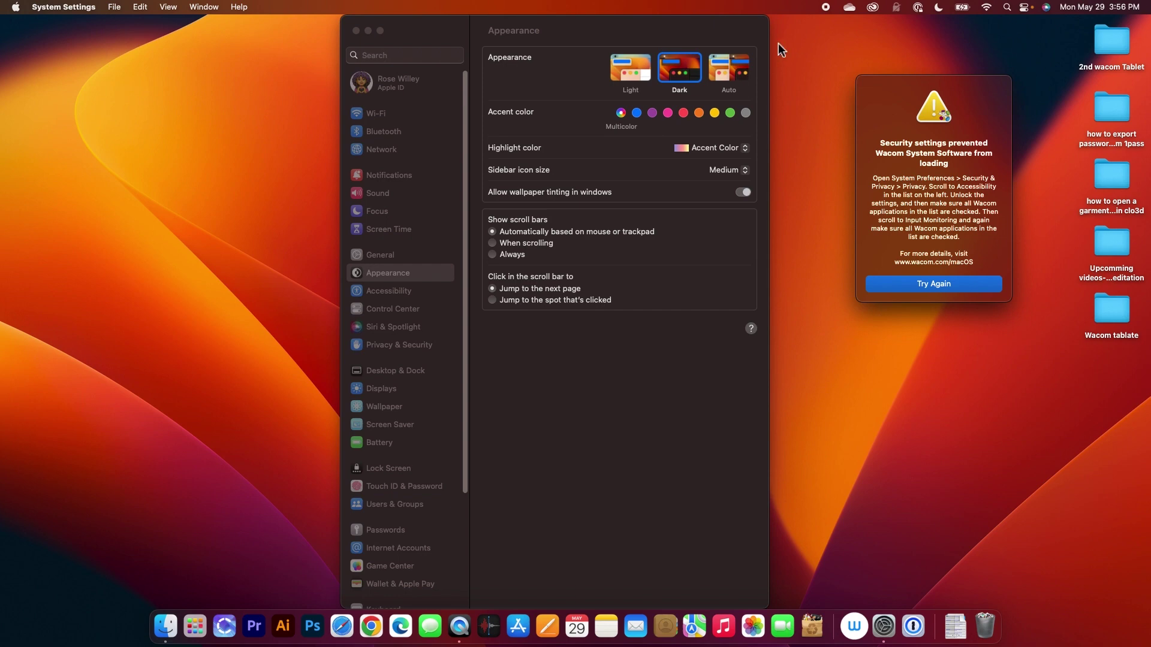
click(603, 31)
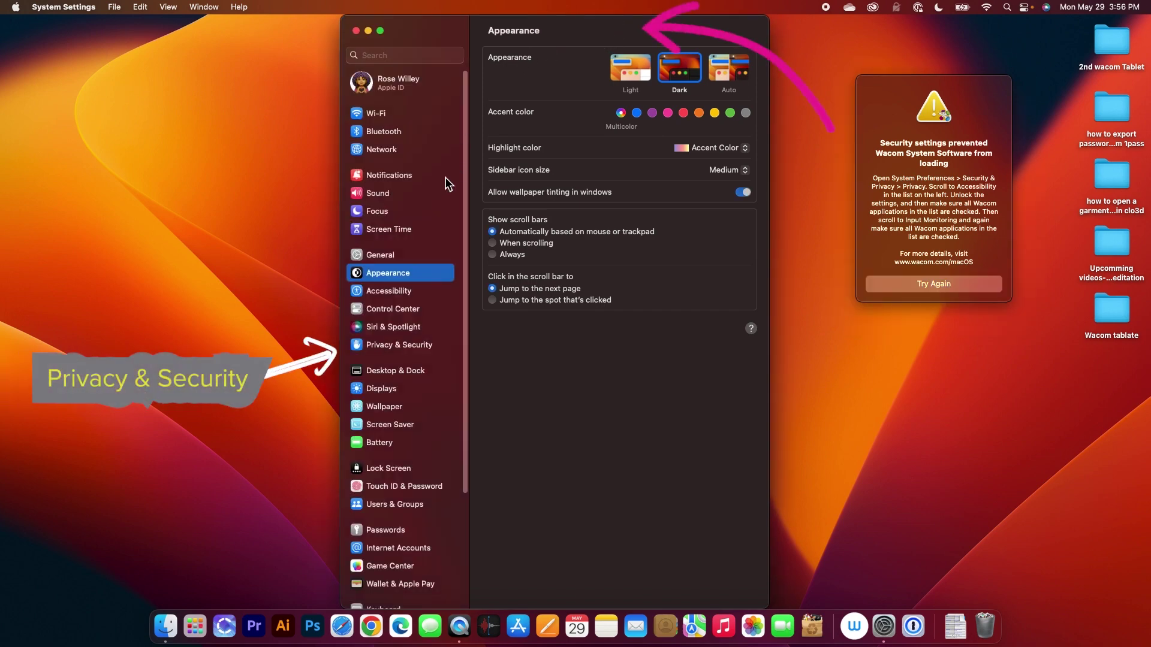
- Turn on com.wacom in Privacy & Security › Accessibility, then choose Try Again on the Wacom alert
click(395, 351)
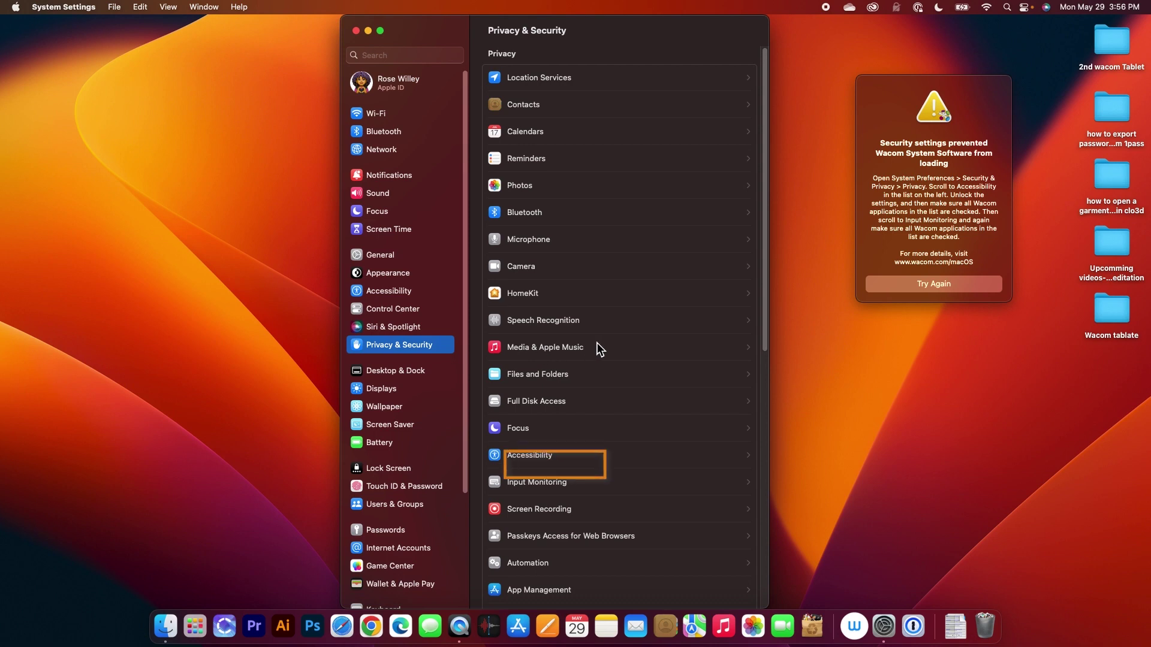
click(591, 465)
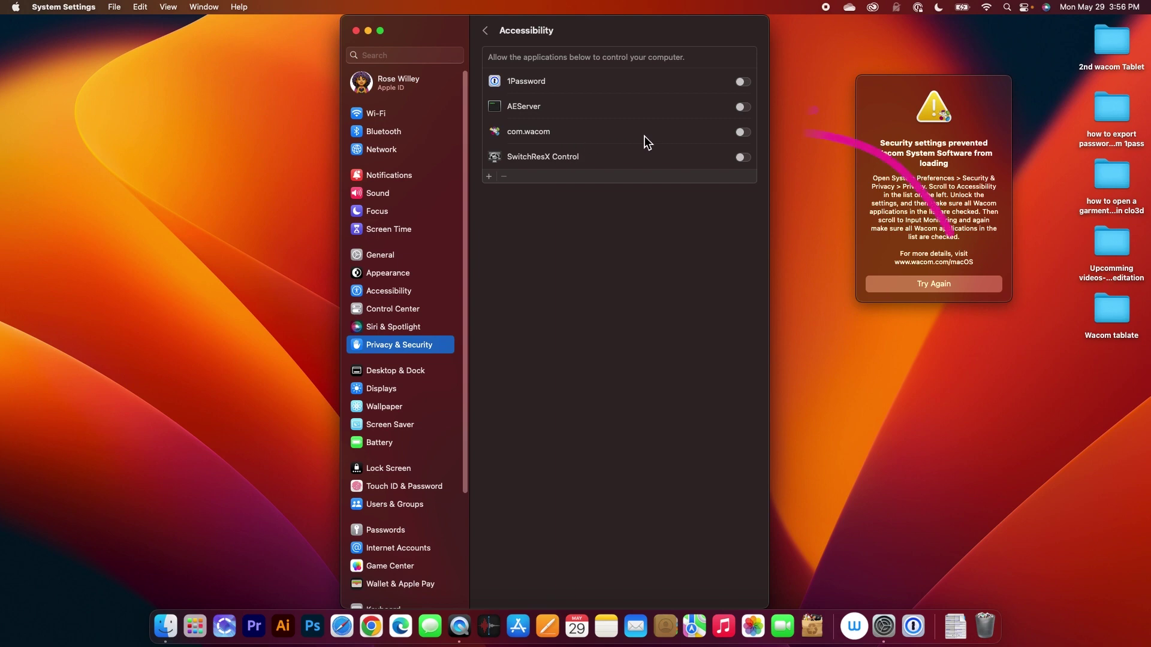
click(747, 134)
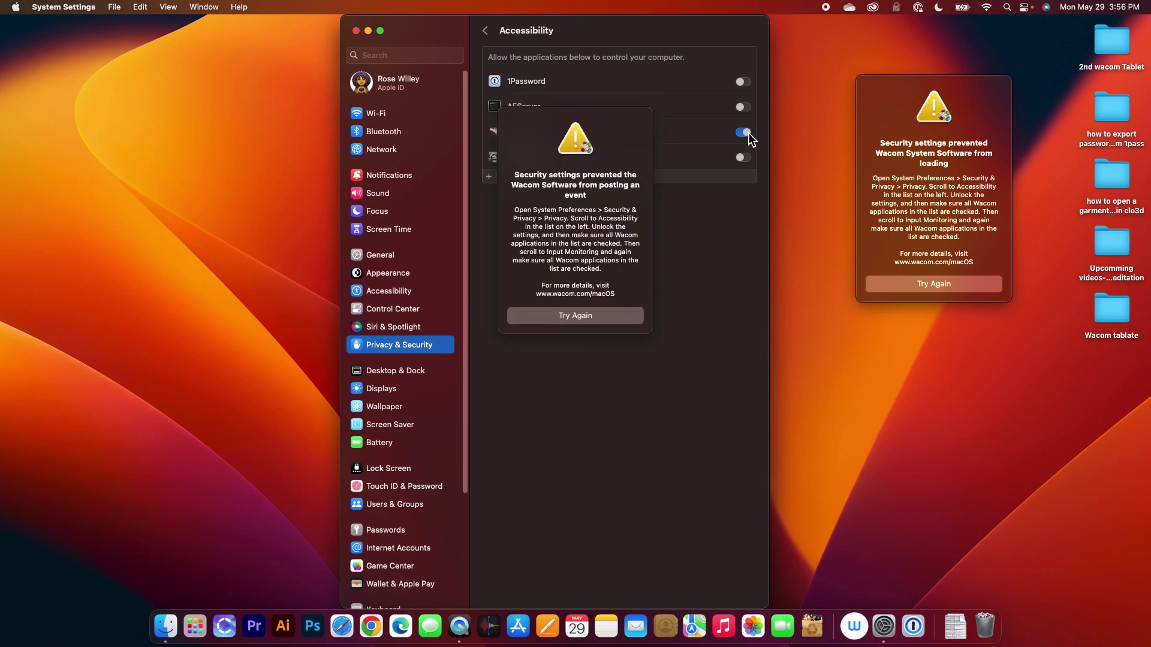
click(615, 319)
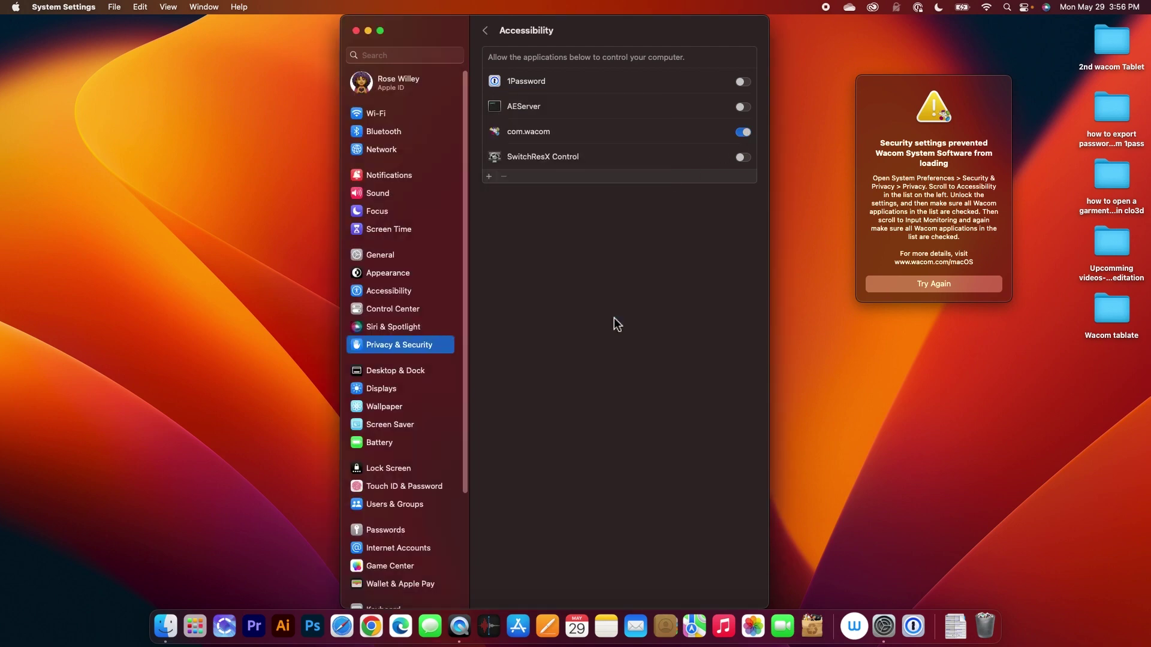
- Enable WacomTabletDriver in Input Monitoring, defer the restart, close Settings and retry the Wacom alert
click(488, 33)
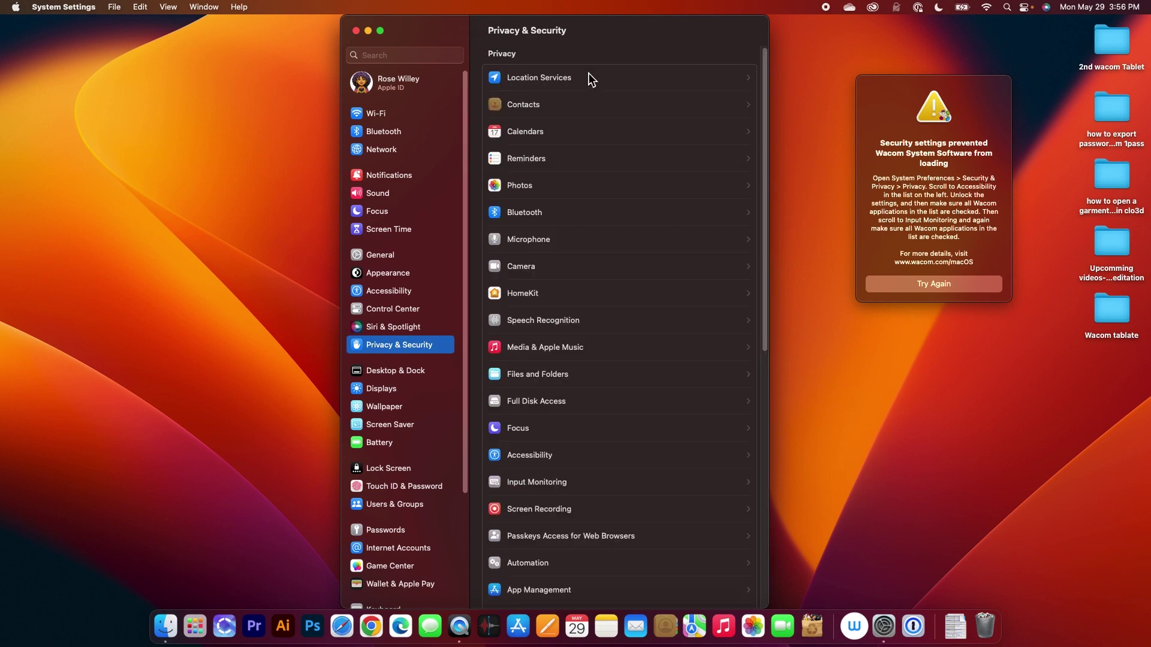
click(601, 483)
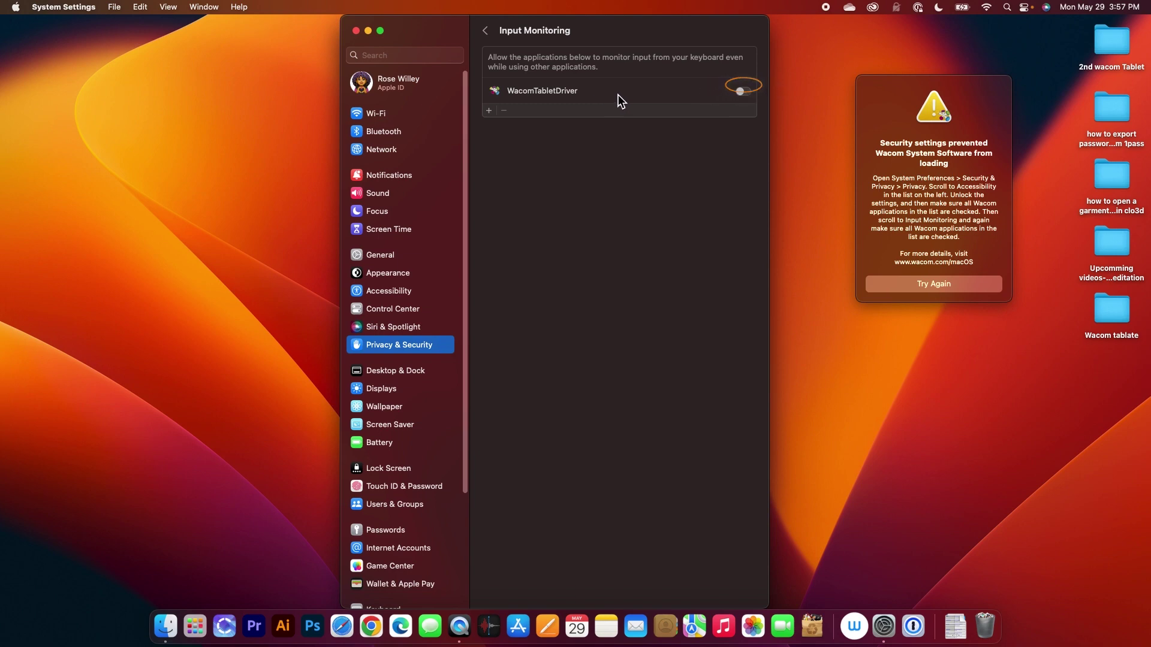
click(745, 92)
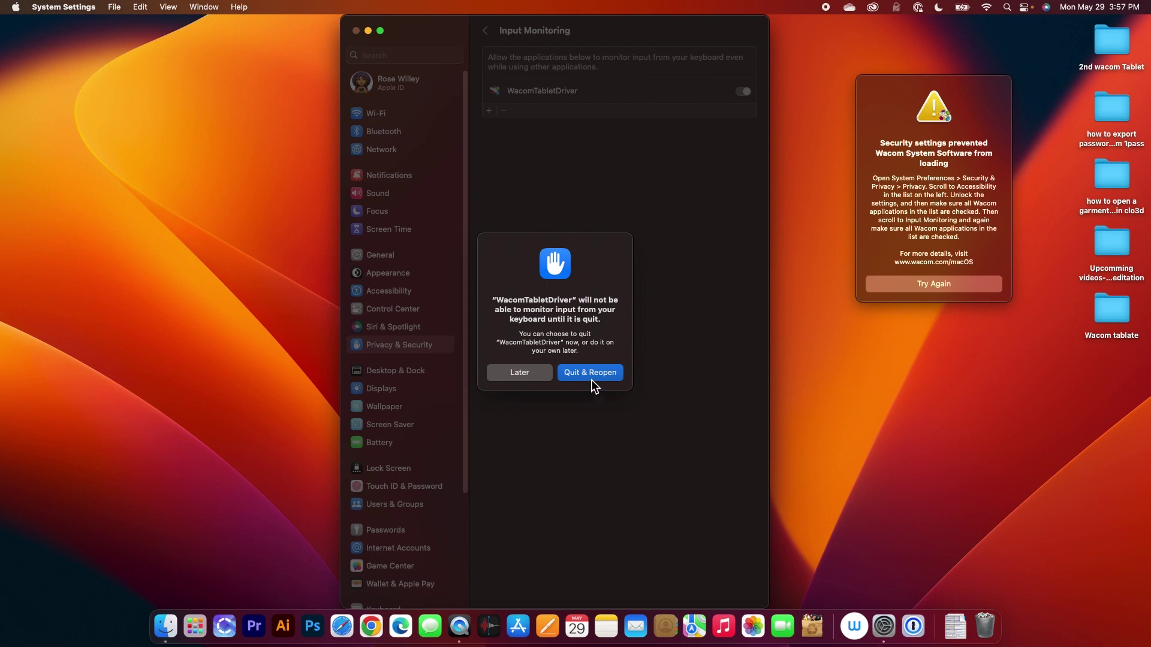
click(534, 376)
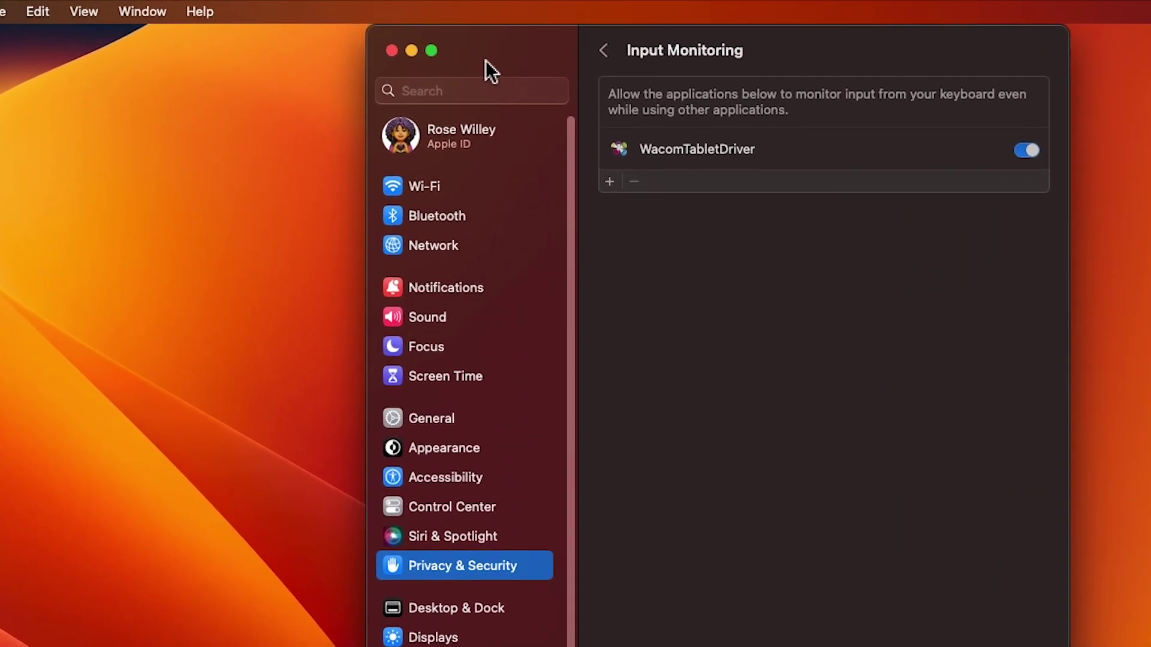
click(393, 51)
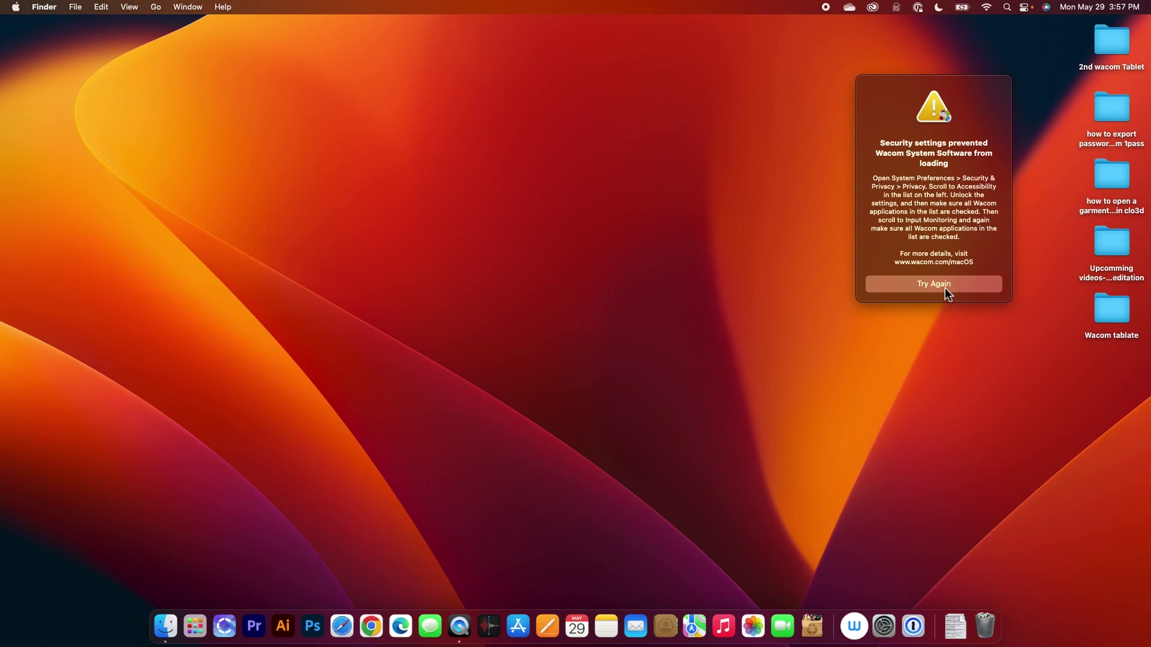
click(952, 285)
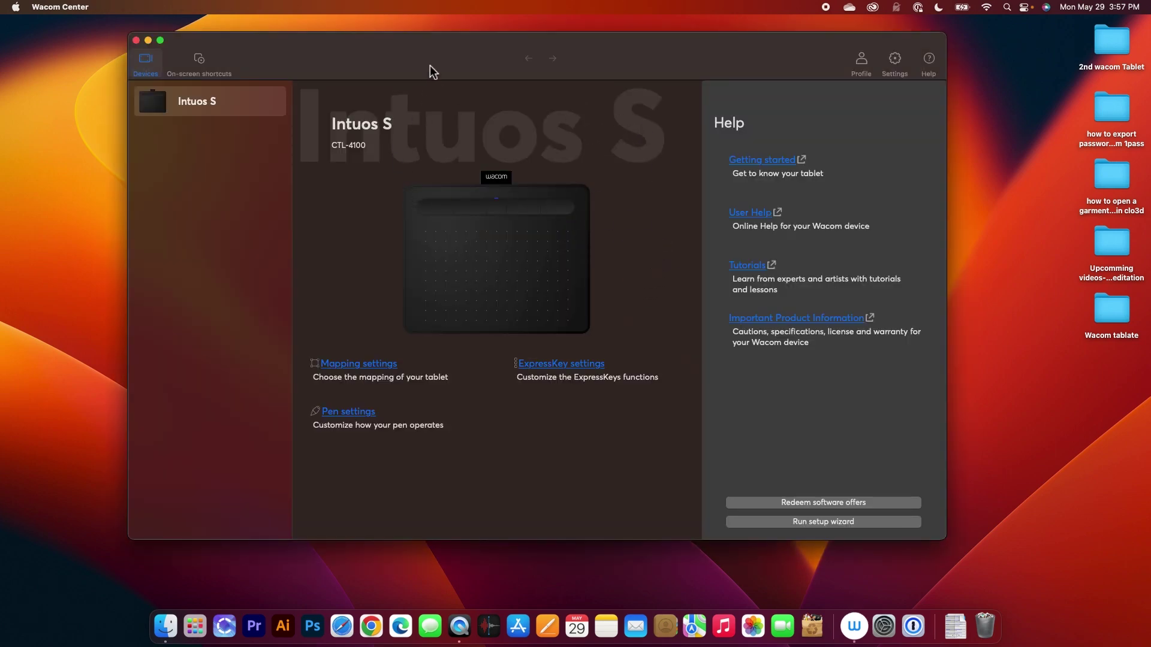
drag(439, 57, 466, 77)
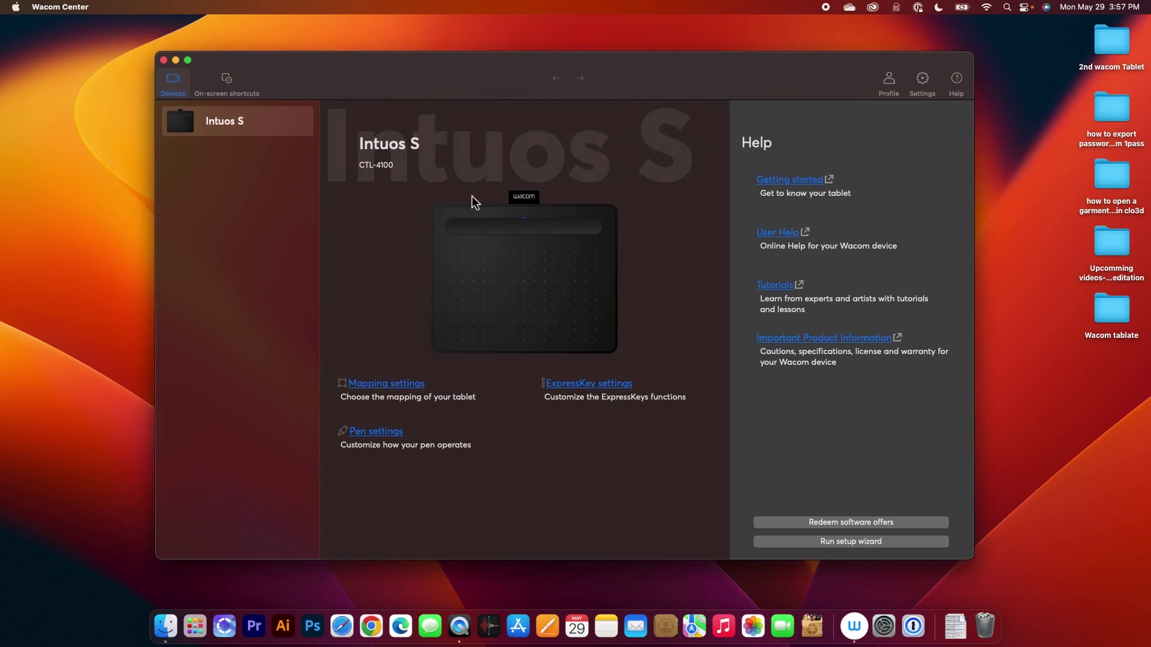
click(165, 60)
drag(622, 293, 570, 326)
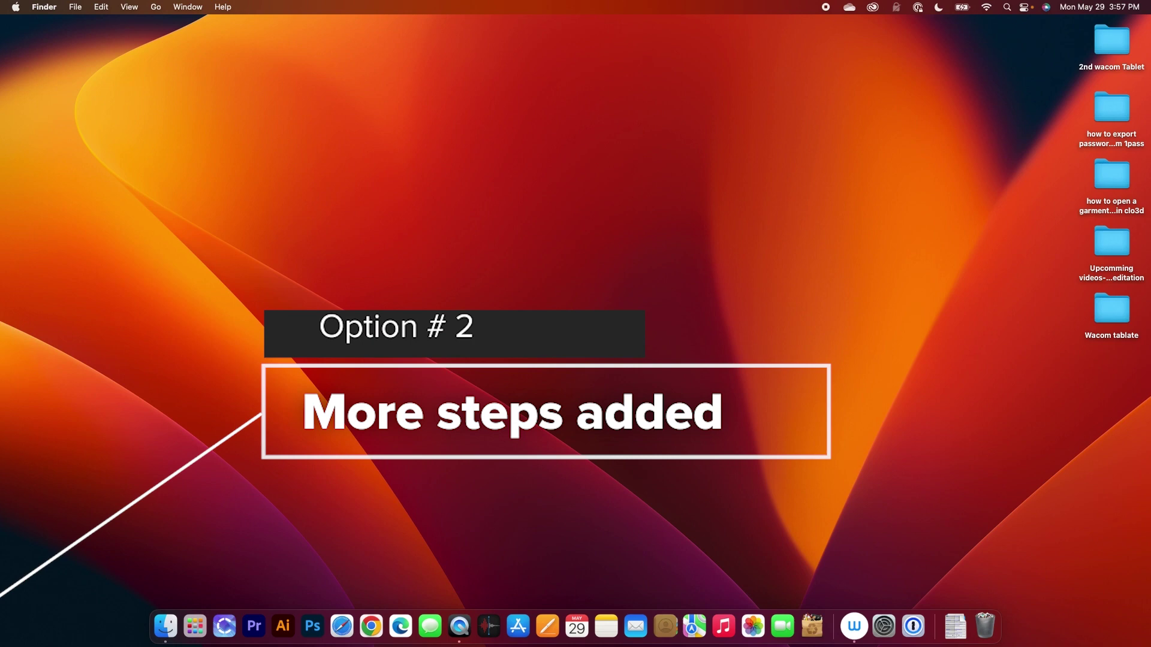
- Reopen System Settings from the Apple menu and go to Privacy & Security › Accessibility
click(17, 8)
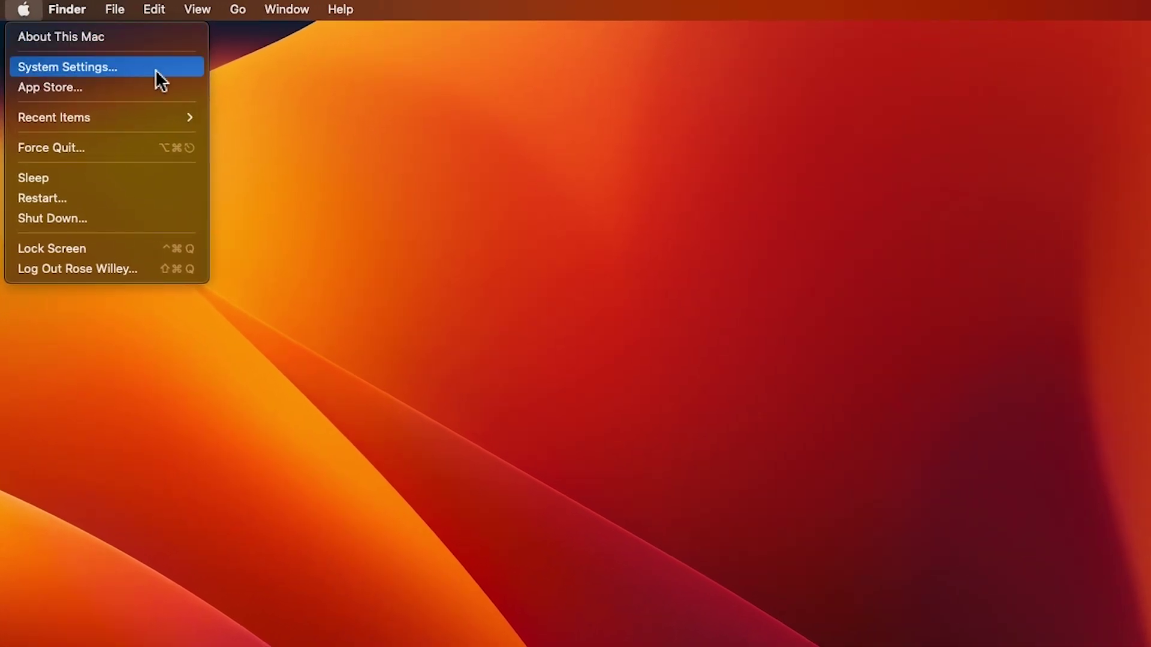
click(154, 69)
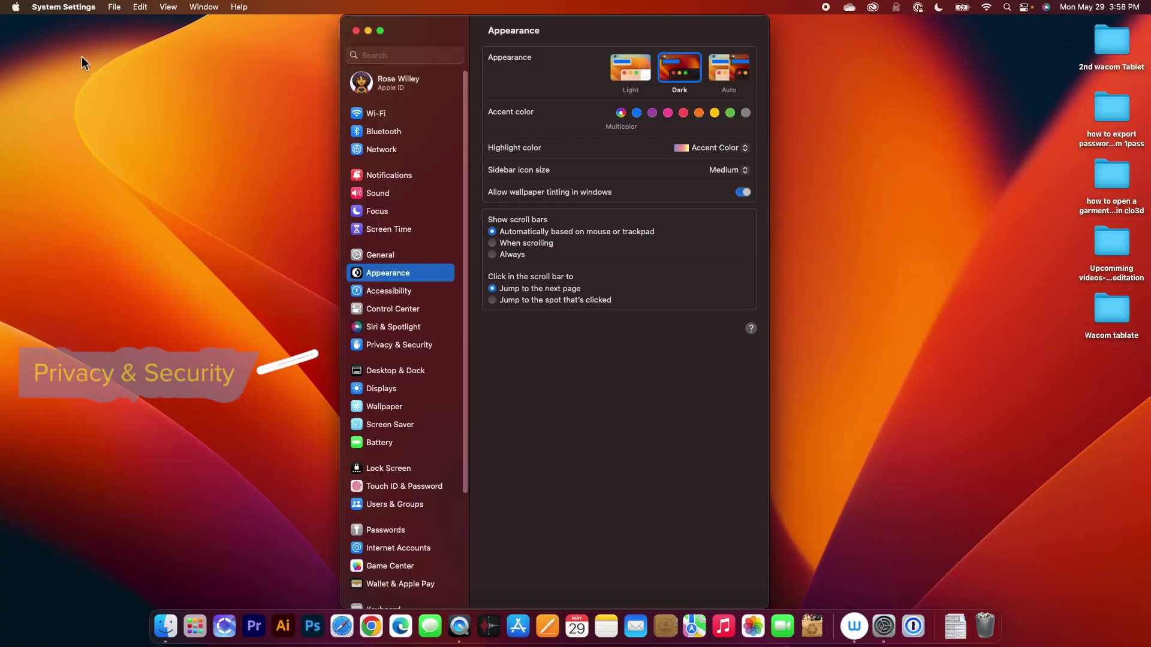
click(412, 347)
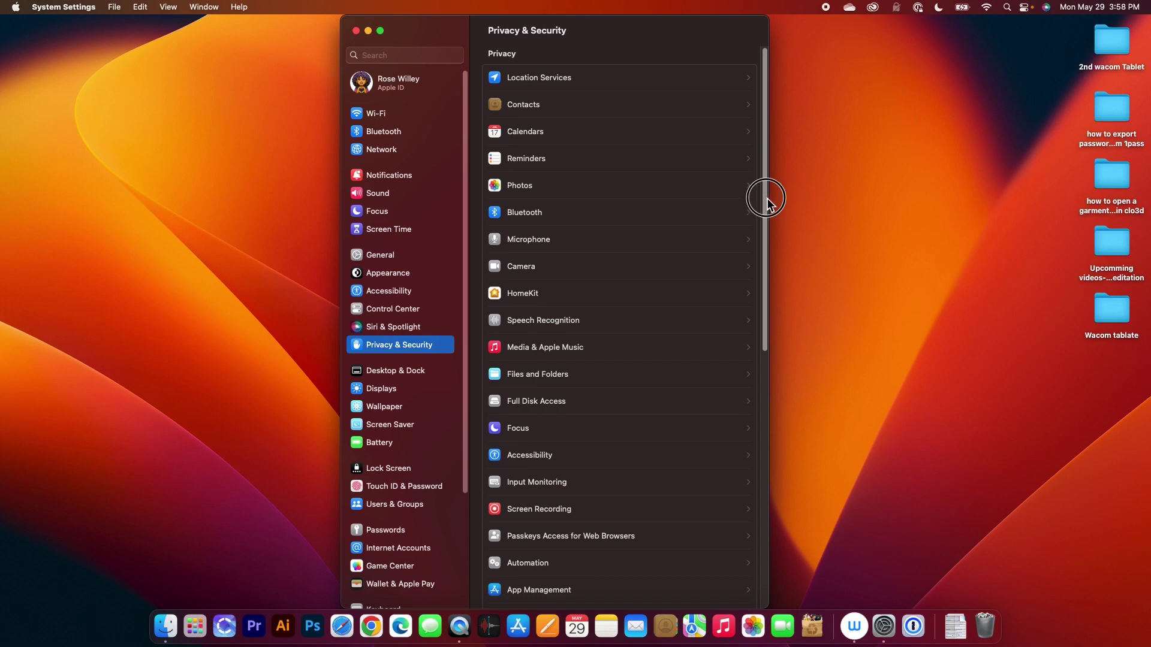
drag(766, 200, 764, 308)
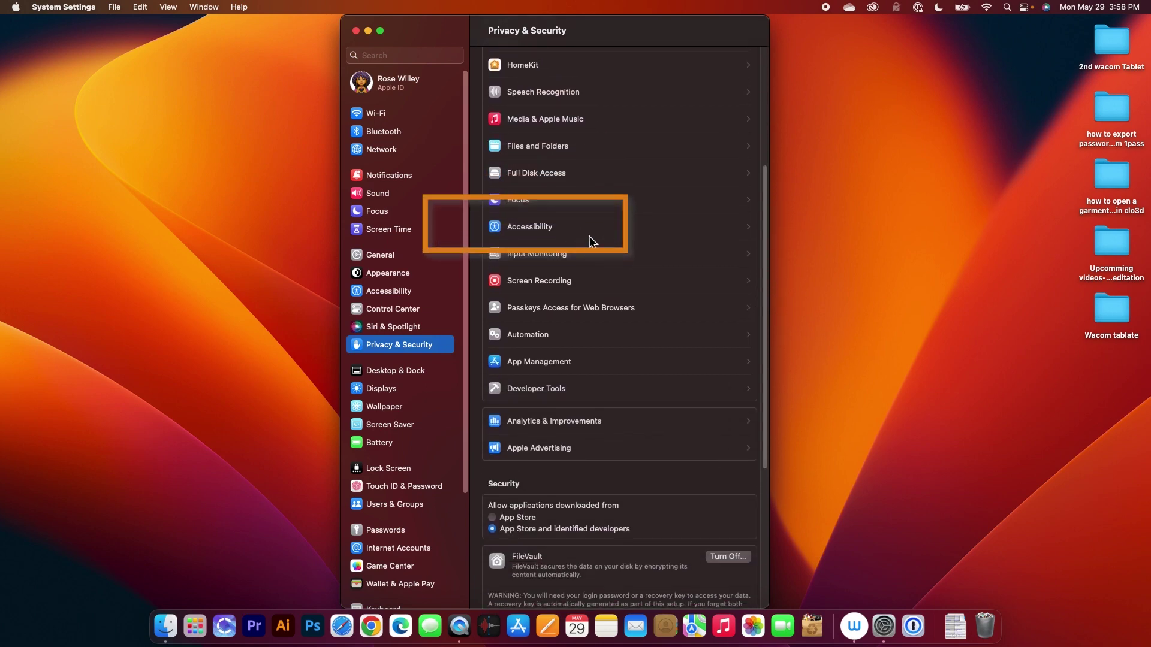
click(580, 229)
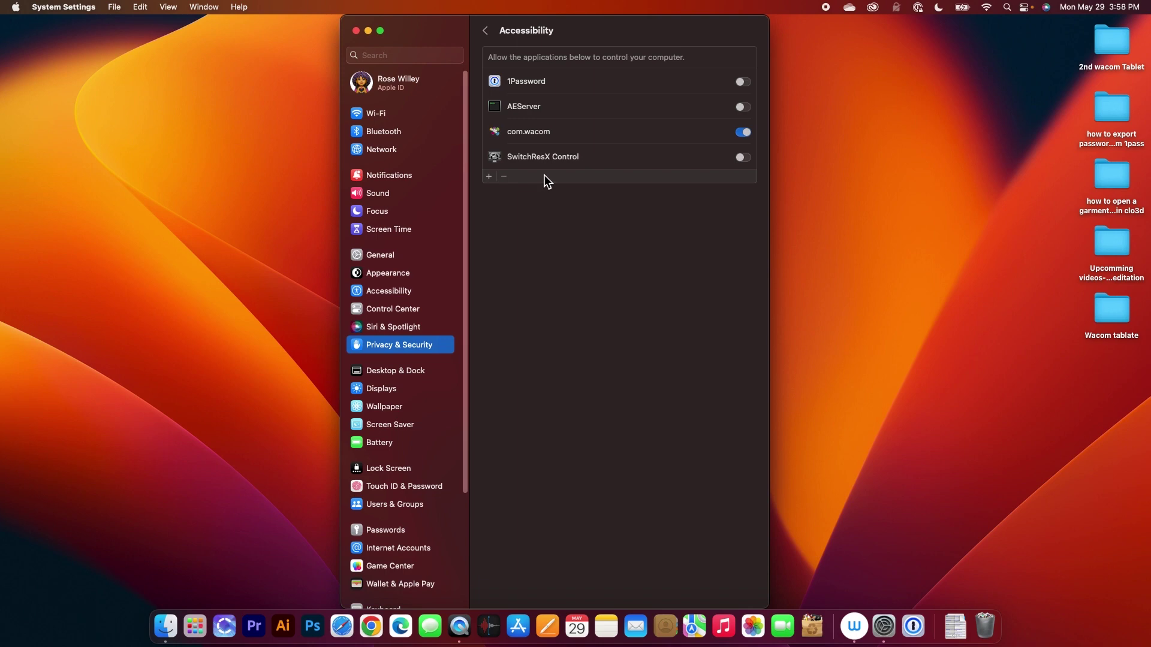
- Add Wacom Center, Wacom Display Settings and Wacom Tablet Utility to Accessibility via a 'wacom' search
click(489, 176)
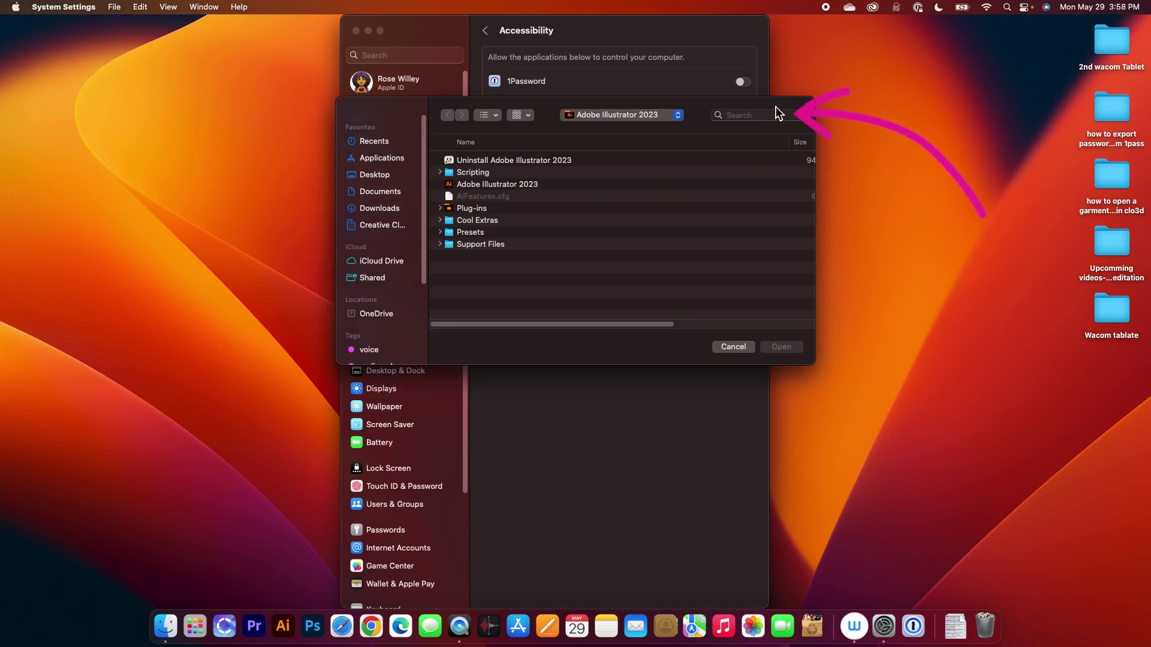
click(762, 118)
text(wa)
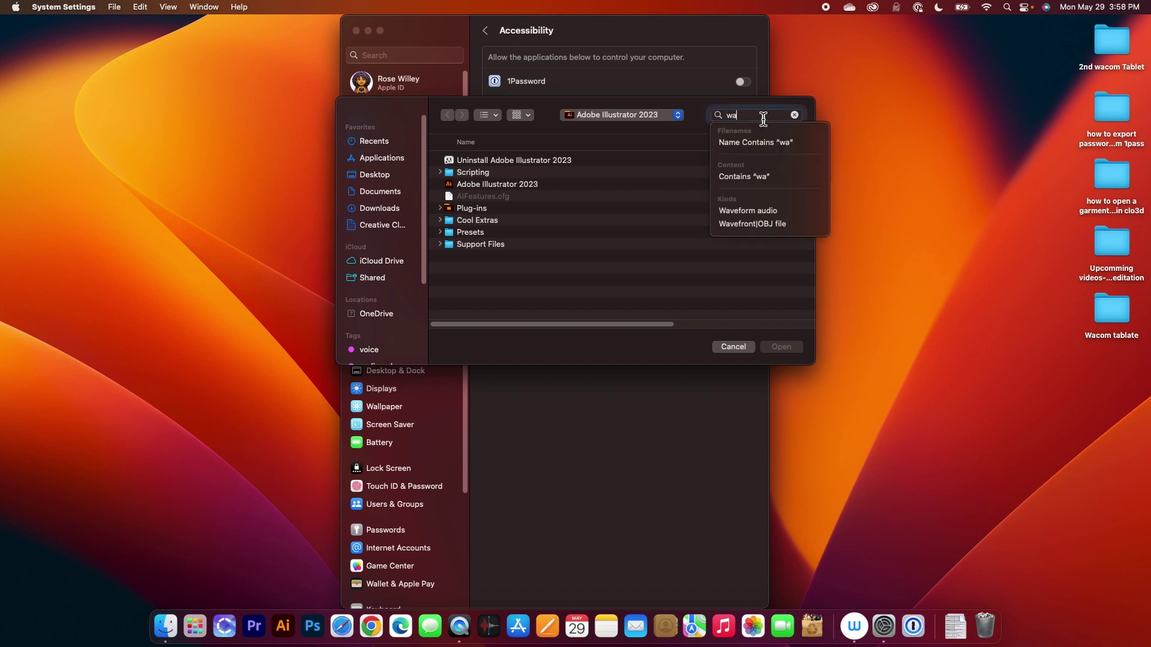
text(com)
click(581, 217)
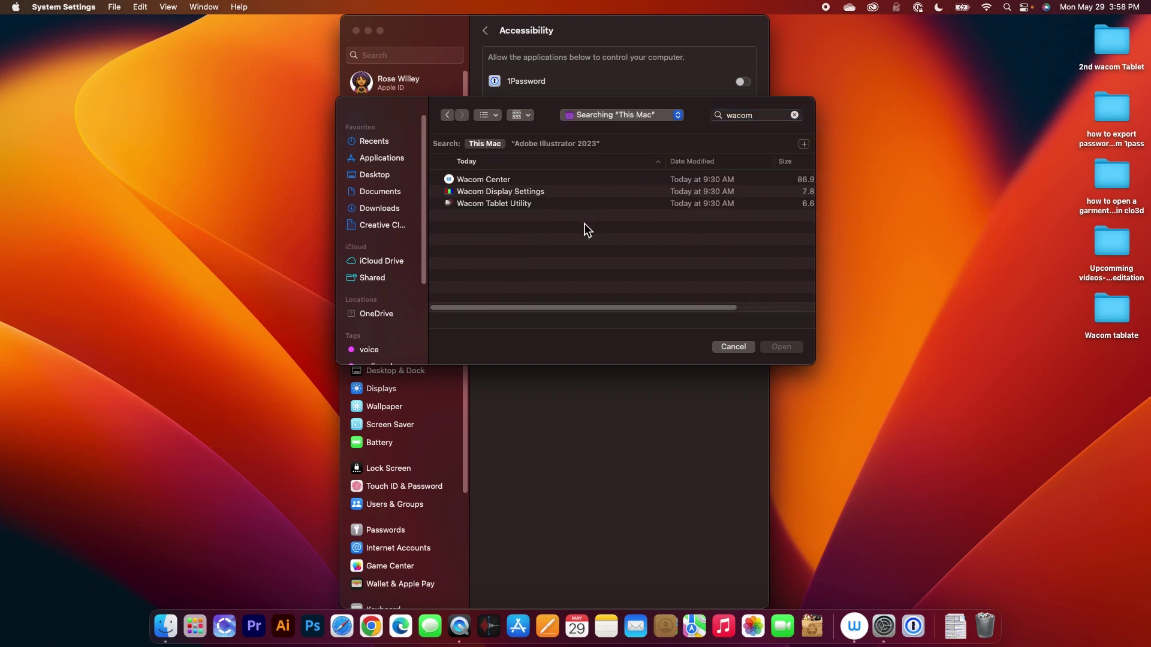
click(567, 179)
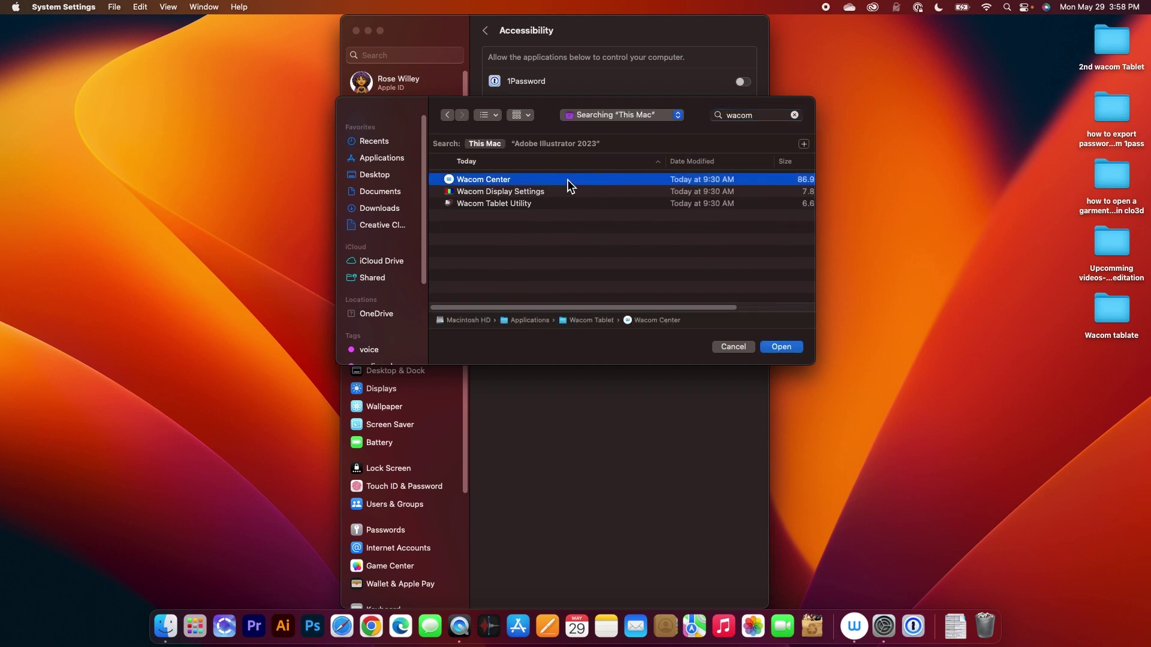
shift+click(563, 204)
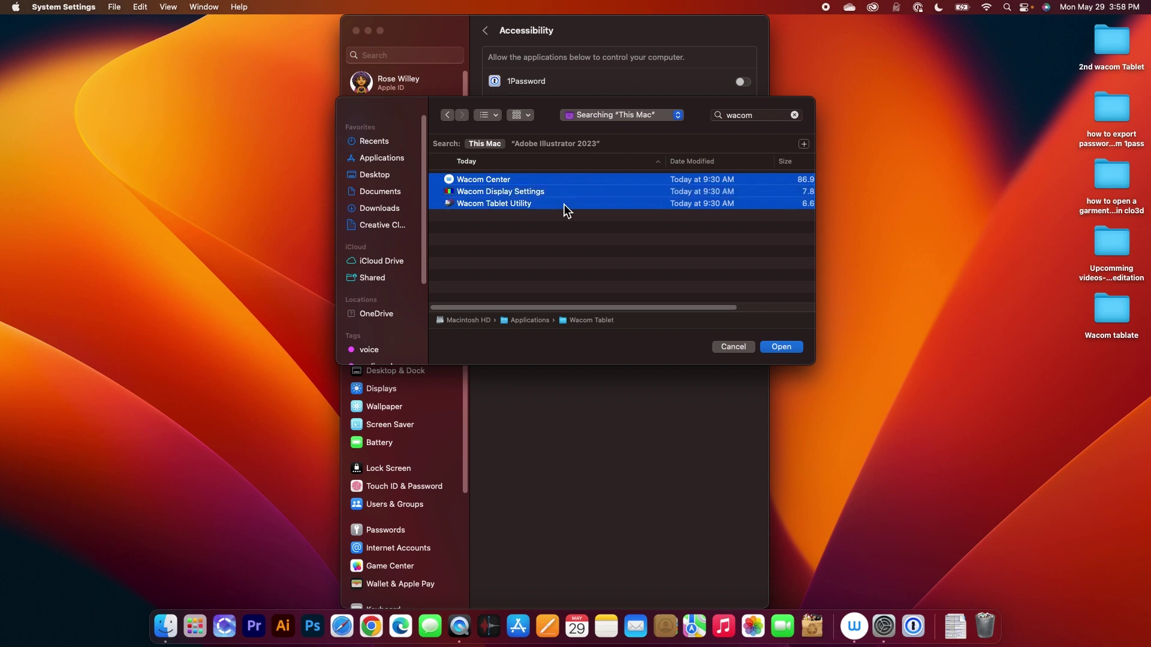
click(796, 349)
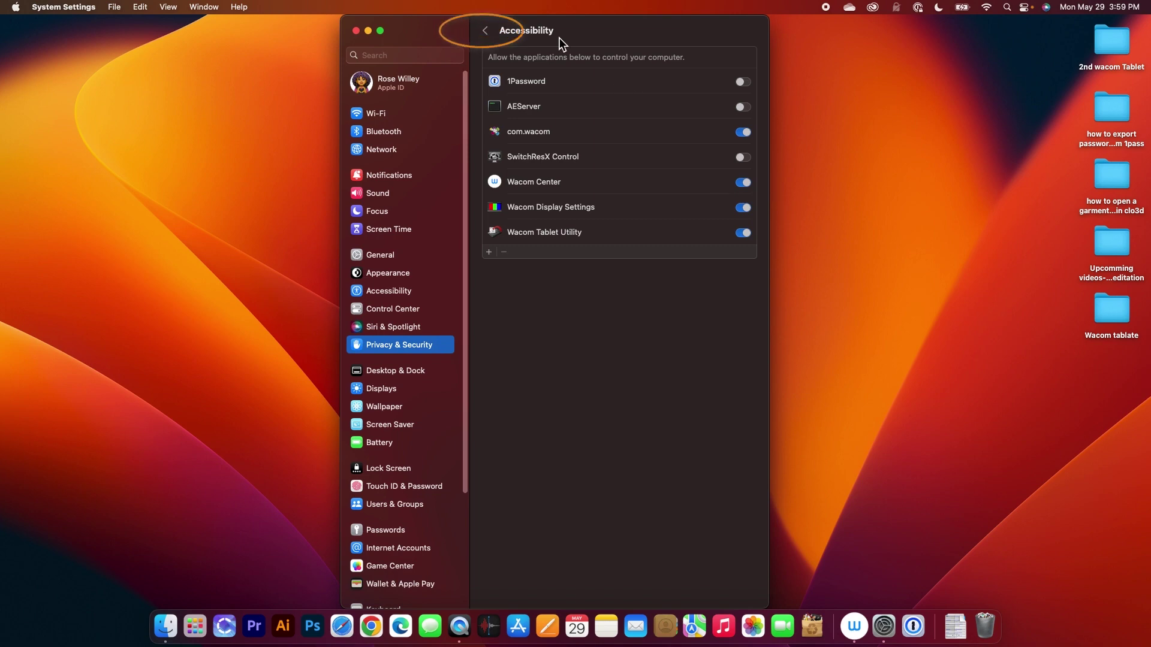
- In Input Monitoring, add Wacom Center, Wacom Display Settings and Wacom Tablet Utility found by searching 'wacom'
click(489, 34)
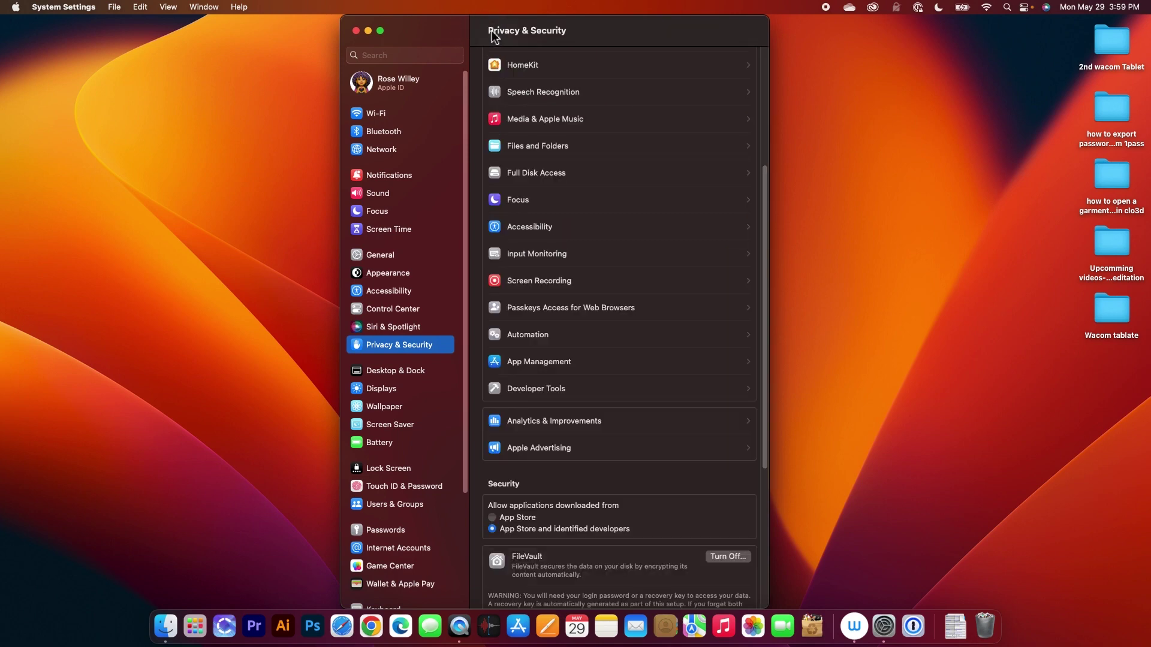
scroll(655, 275, down, 3)
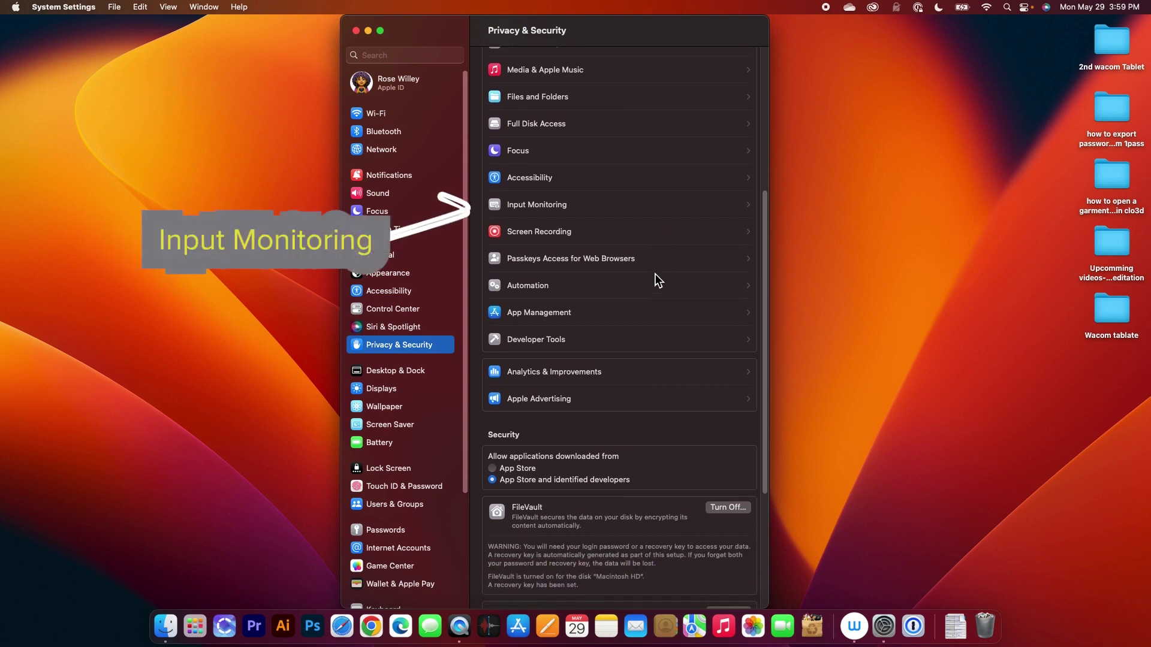
scroll(654, 273, up, 1)
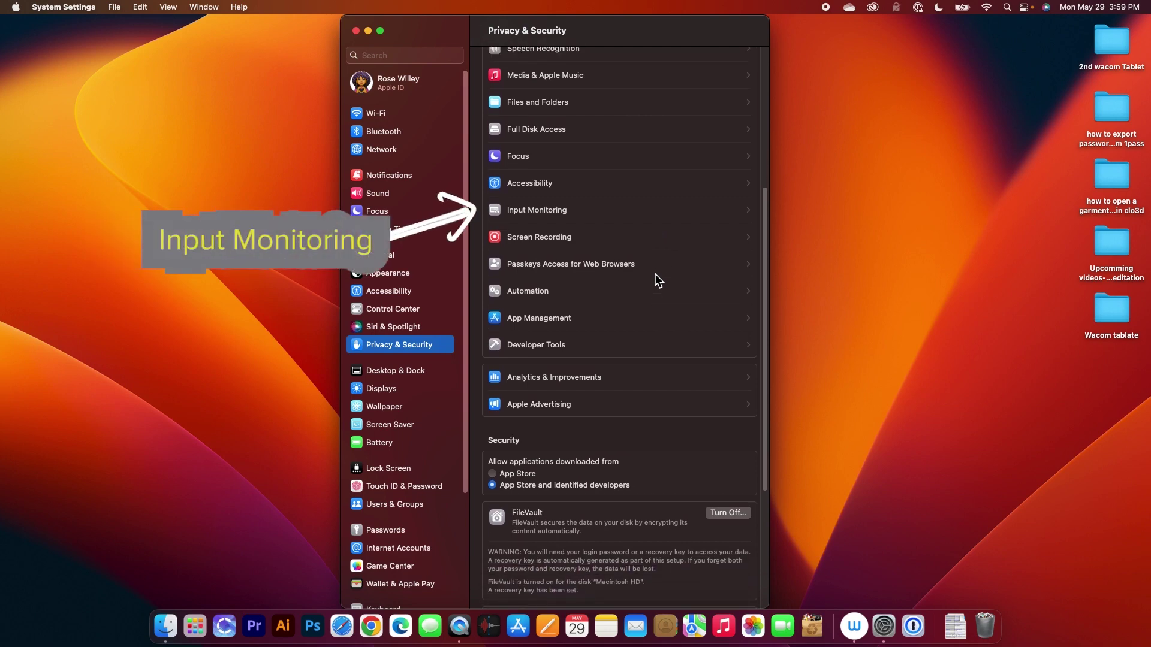
click(580, 213)
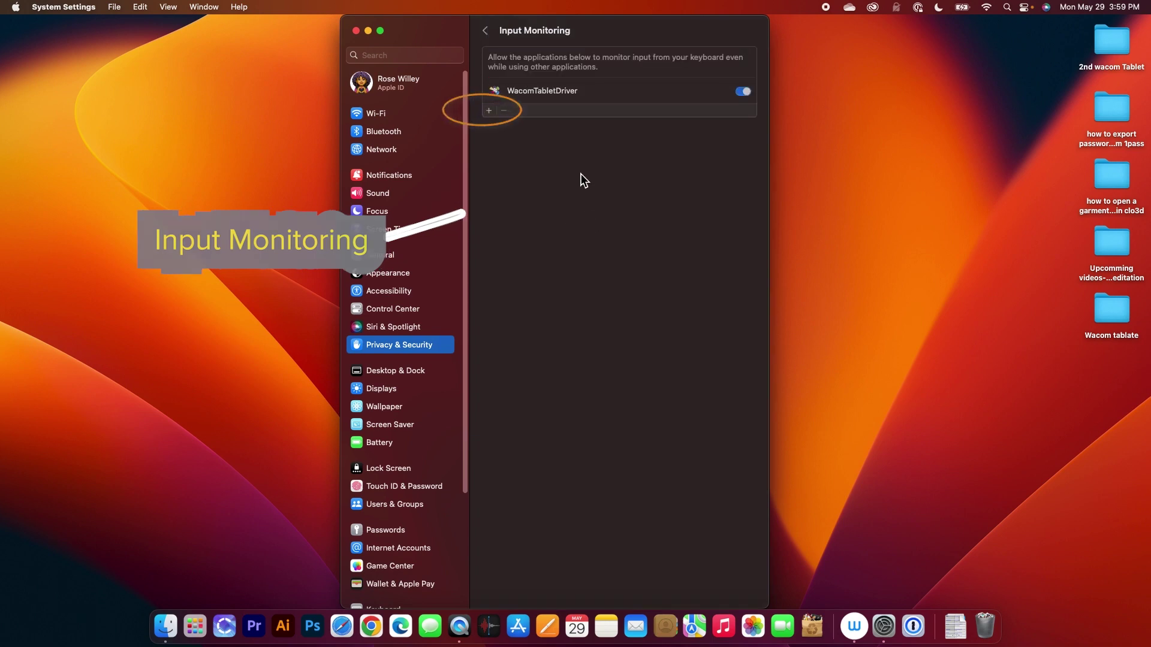
click(490, 114)
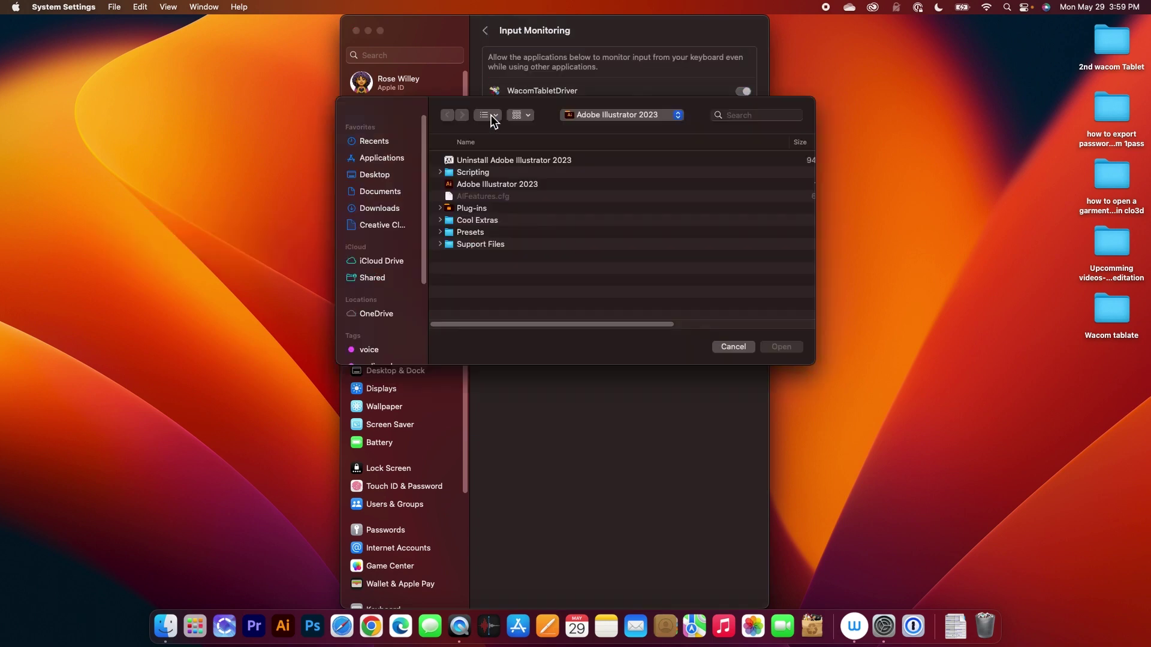
click(752, 115)
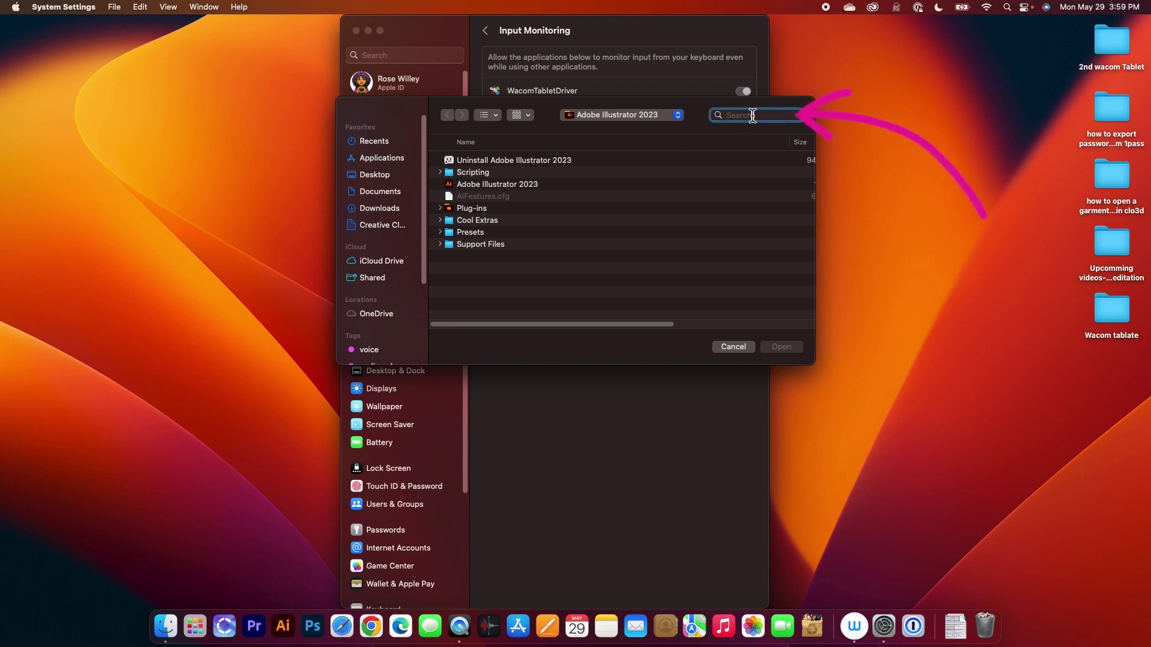
text(wacom)
click(602, 234)
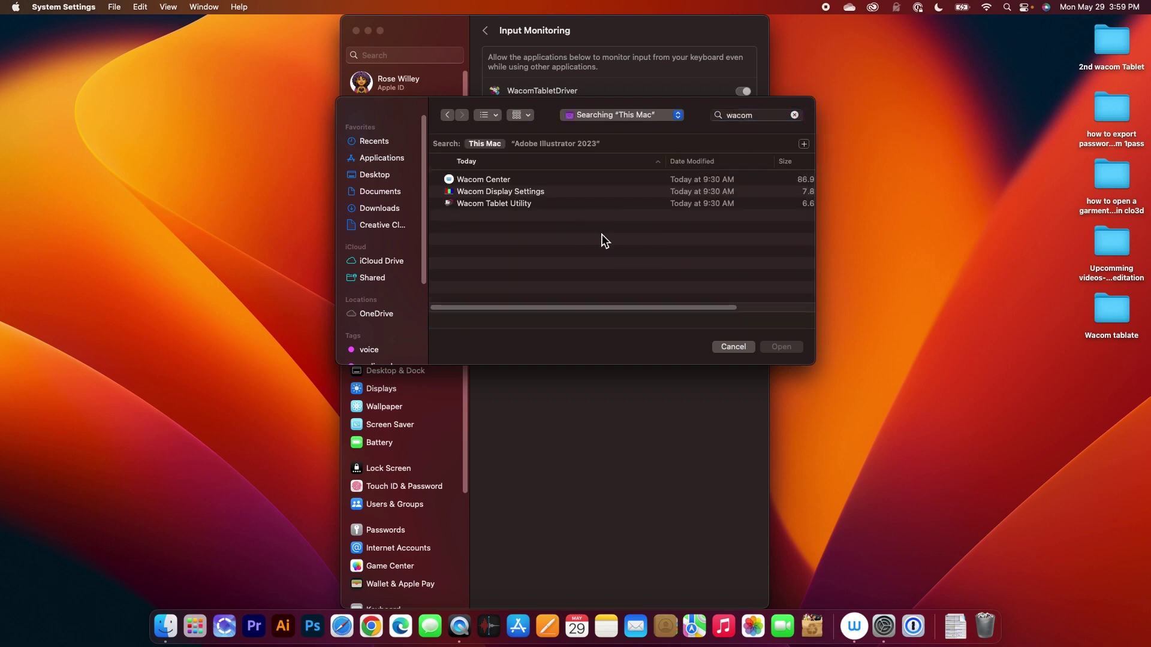
click(541, 180)
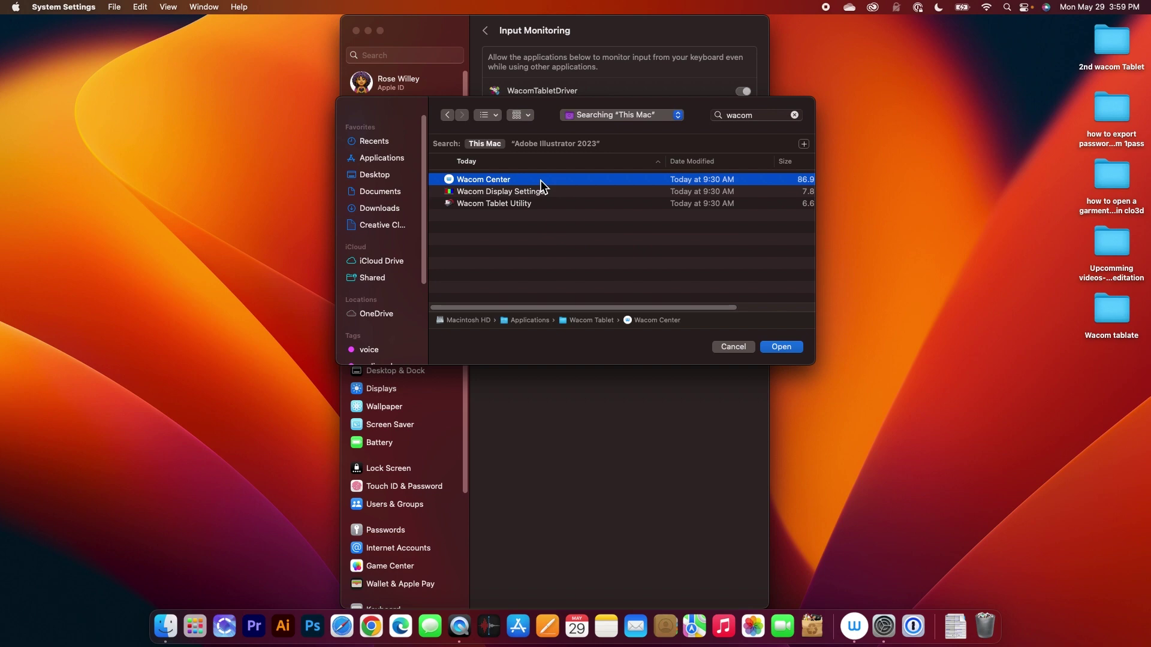
shift+click(561, 208)
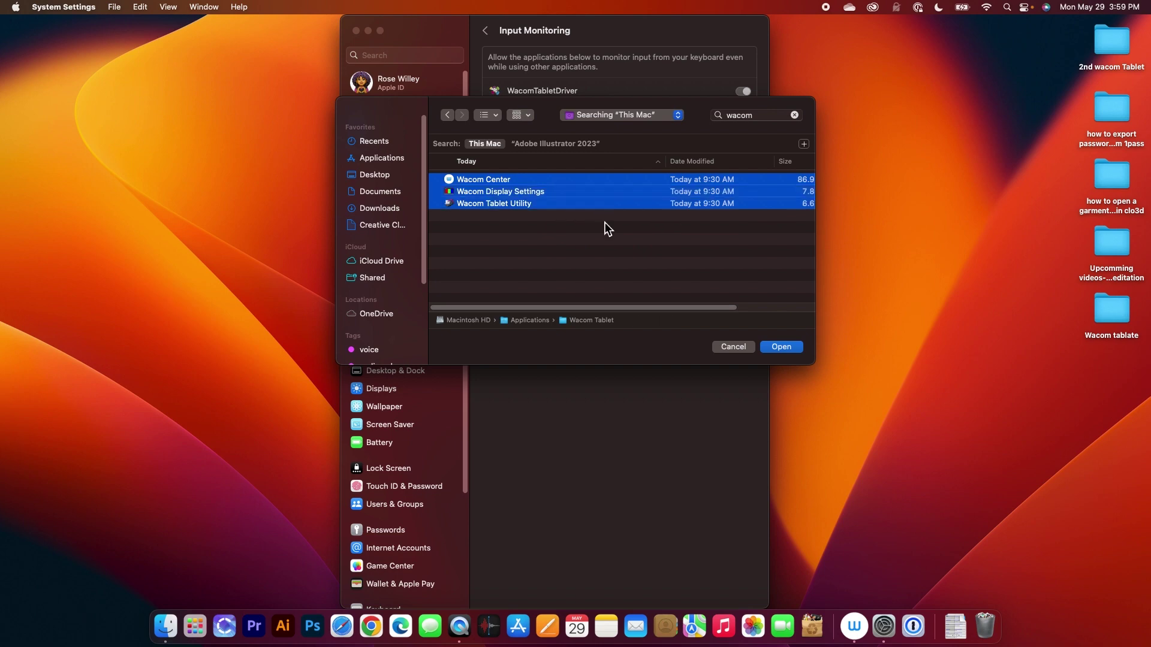
click(801, 348)
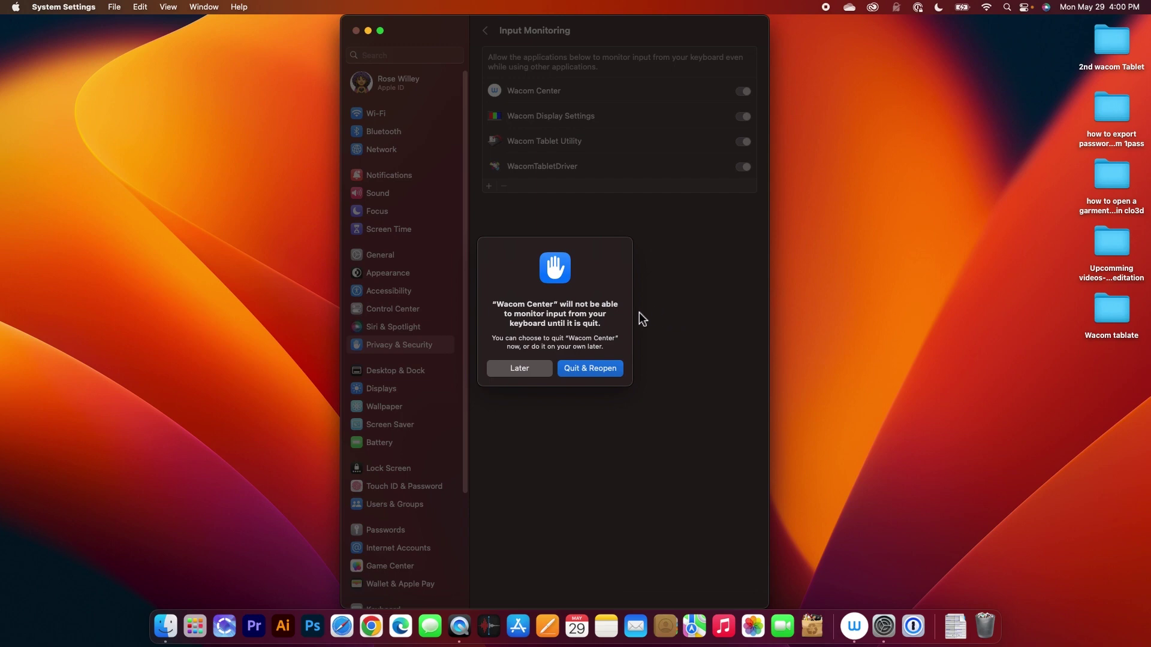
- Choose Later on the Wacom Center Quit & Reopen prompt and close System Settings
click(532, 369)
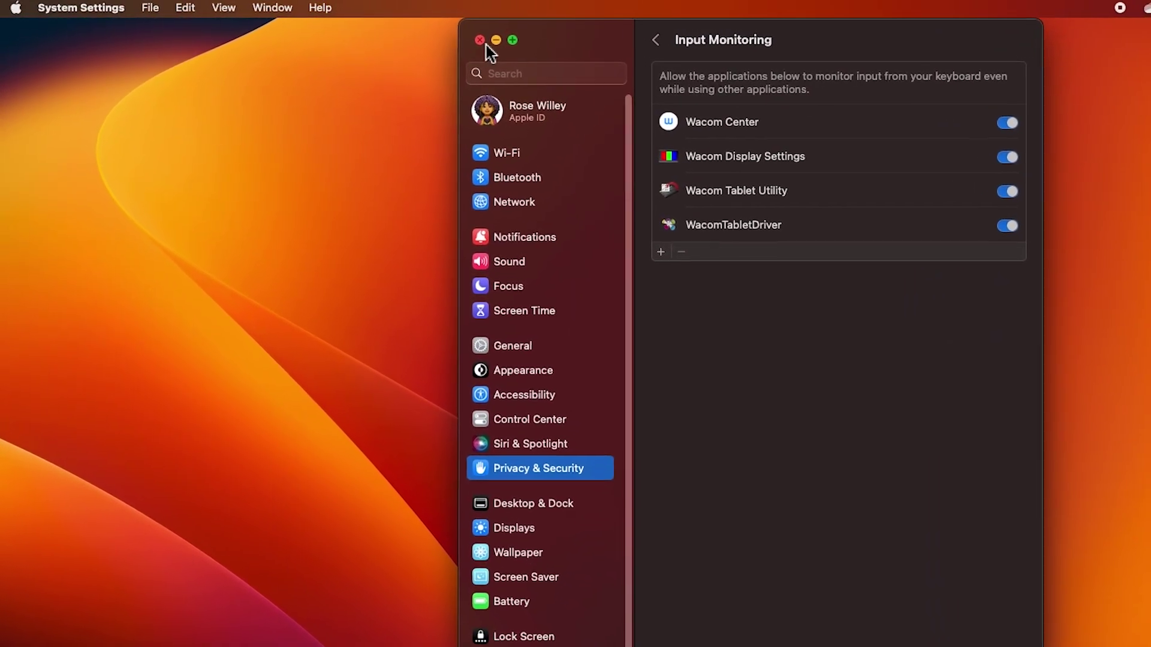
click(496, 42)
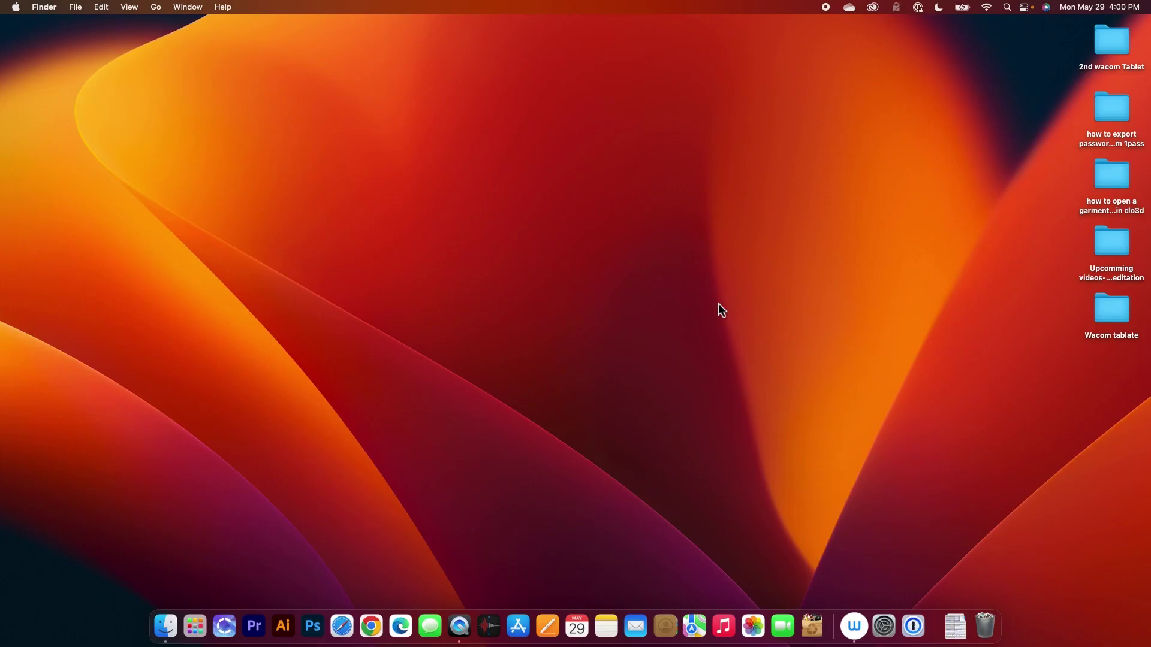
click(657, 287)
click(747, 311)
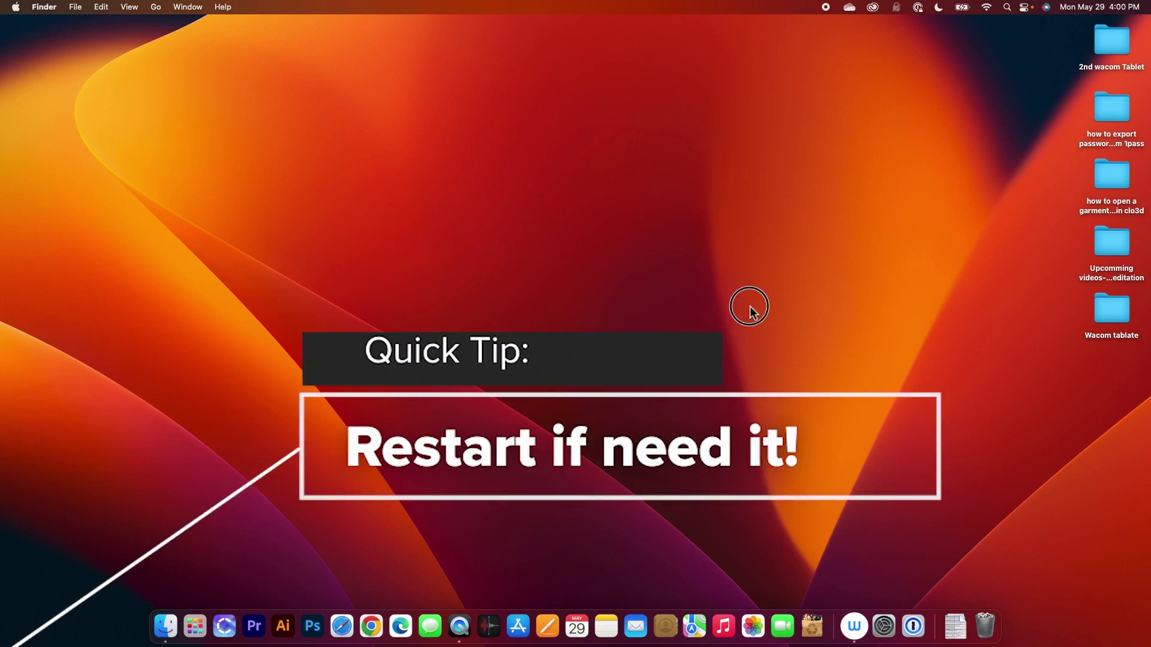
click(373, 310)
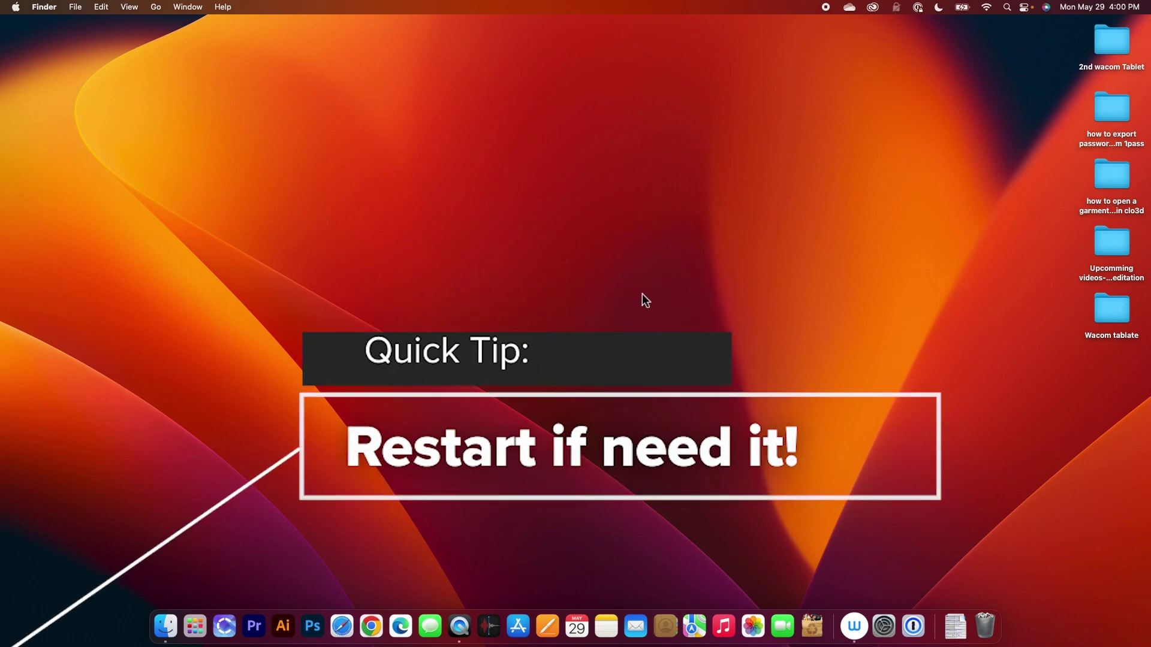